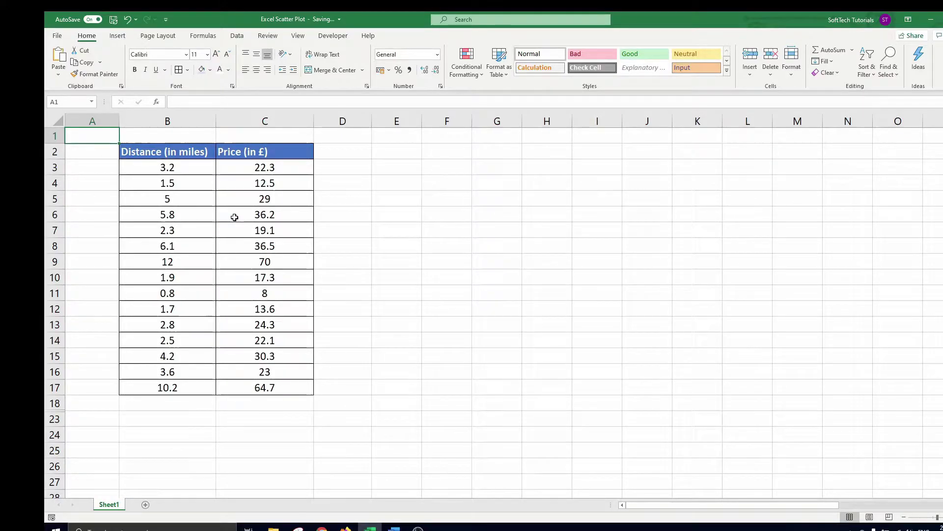
Step: Select the distance and price data in B2:C17 and insert a markers-only scatter chart
left_click(182, 151)
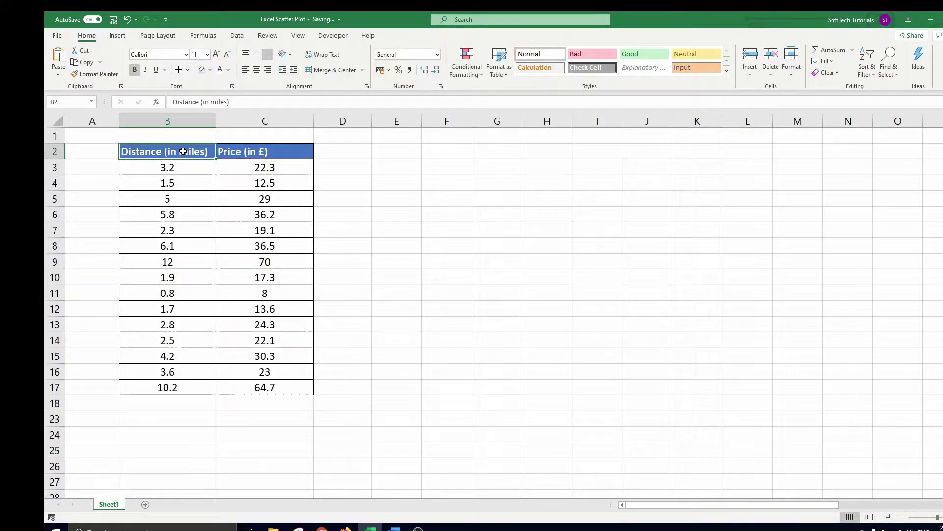
key("ctrl+shift+Right")
key("ctrl+shift+Down")
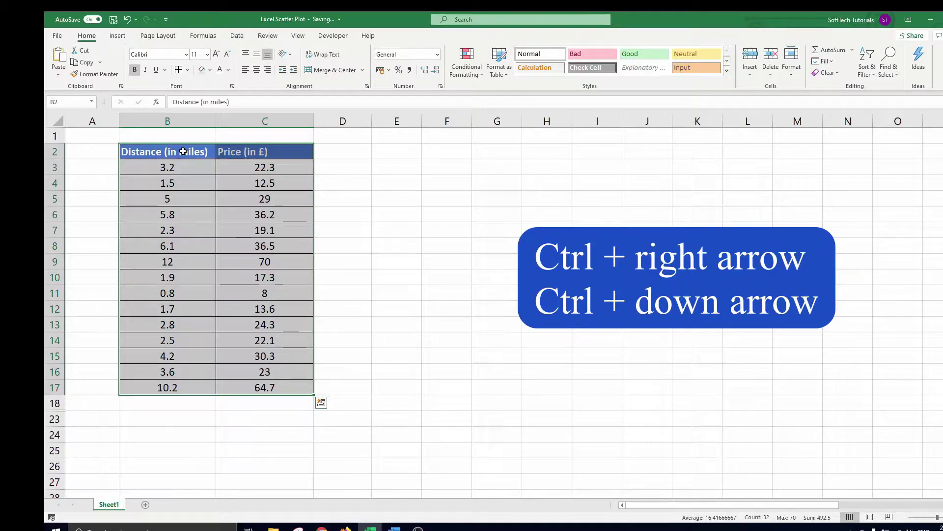
left_click(120, 37)
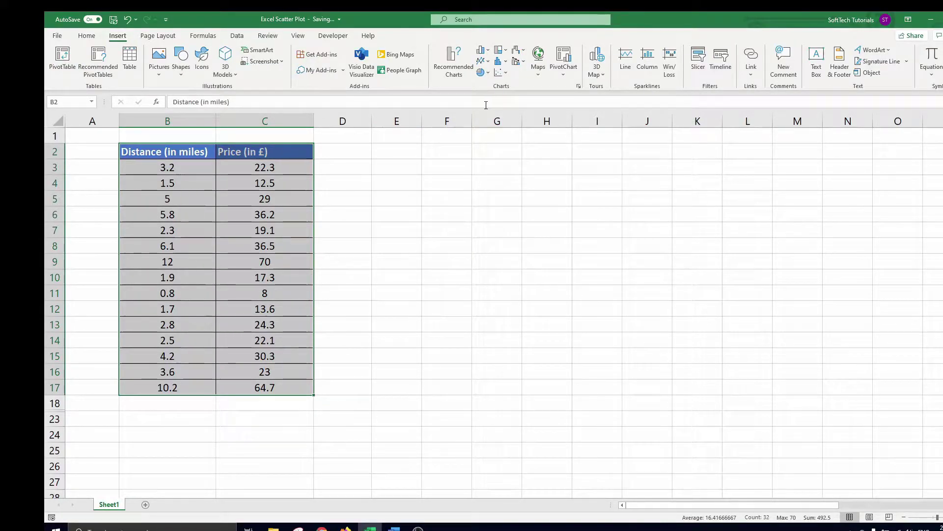
left_click(507, 73)
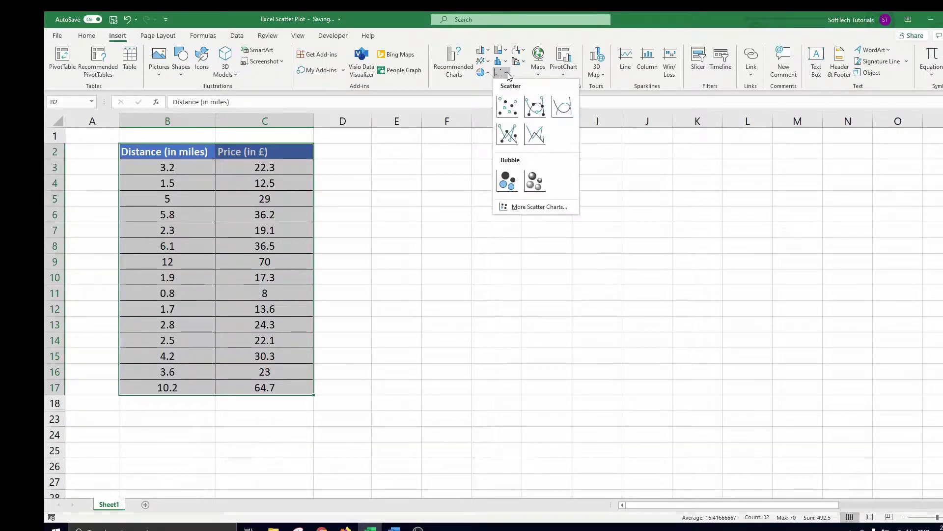
left_click(507, 107)
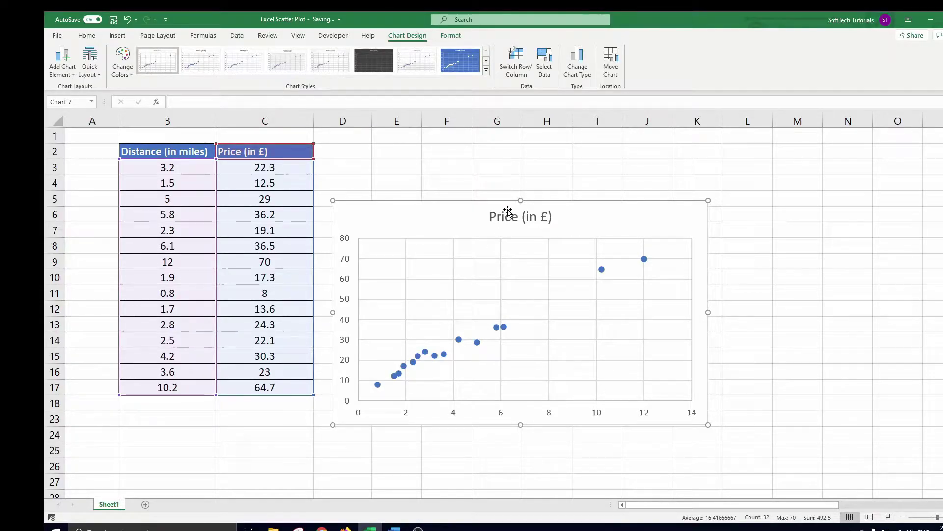
Step: Replace the chart title 'Price (in £)' with 'Scatter Plot of London Taxi Rides'
left_click(493, 218)
left_click_drag(490, 218, 552, 219)
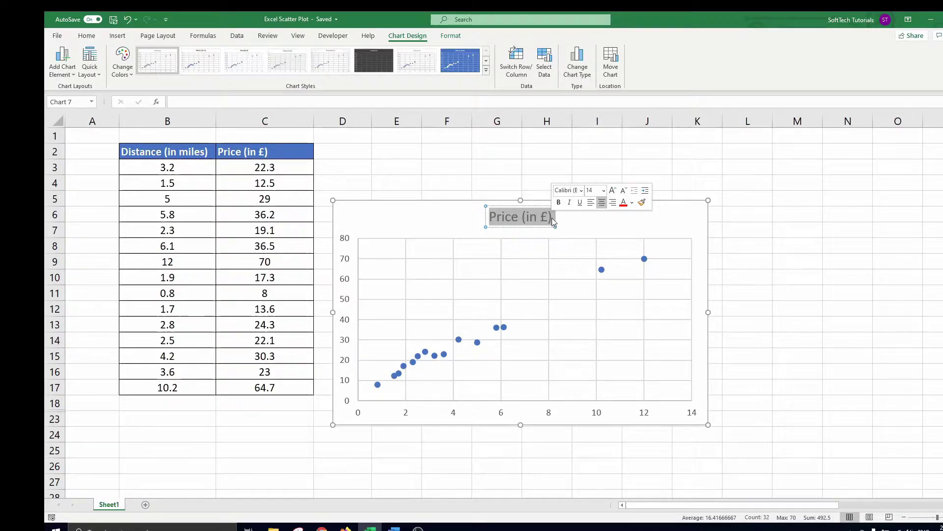
type("Sca")
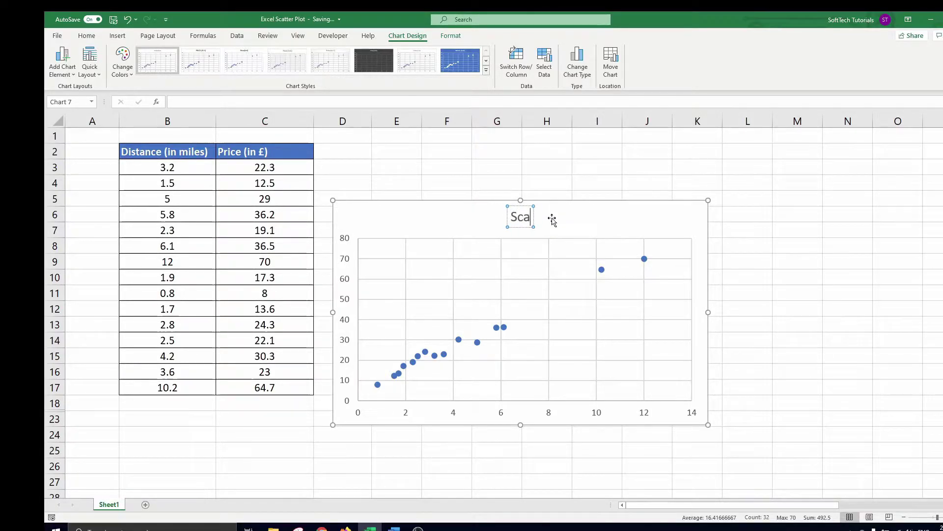
type("tter Plot o")
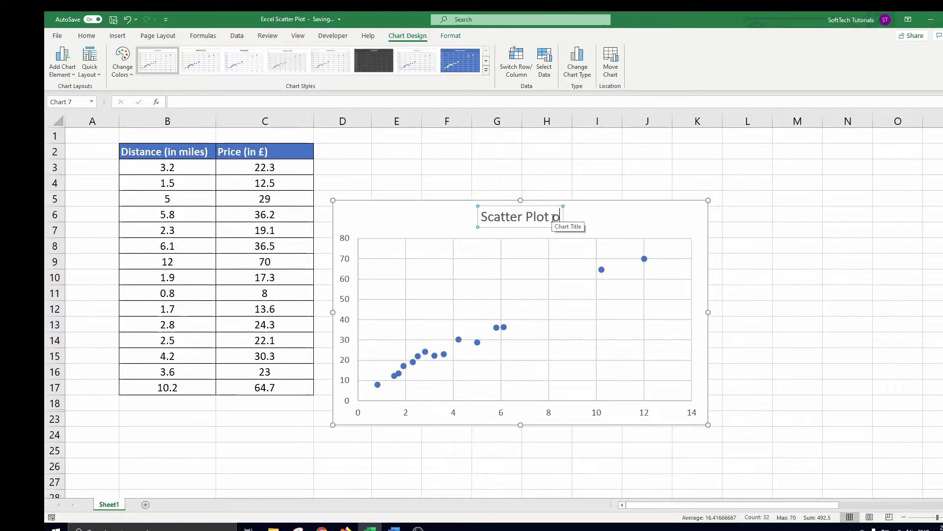
type("f London")
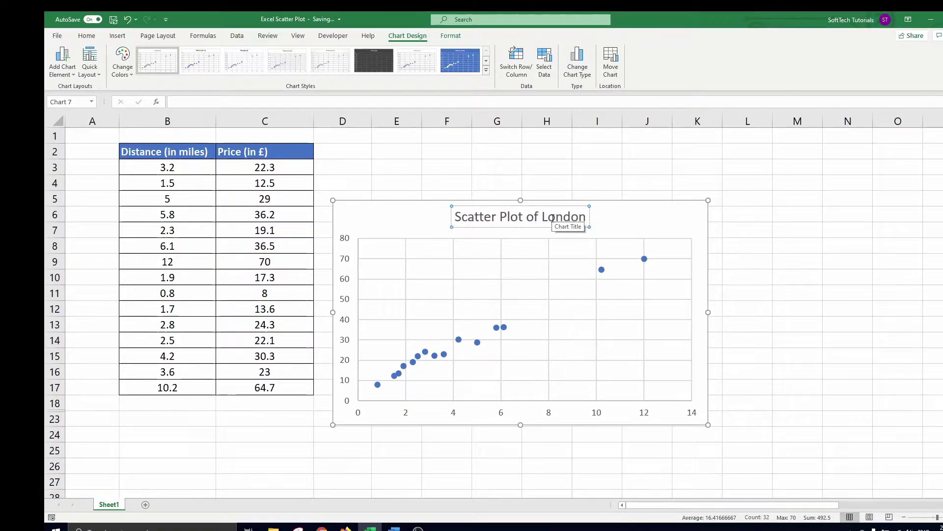
type("Taxi Rides")
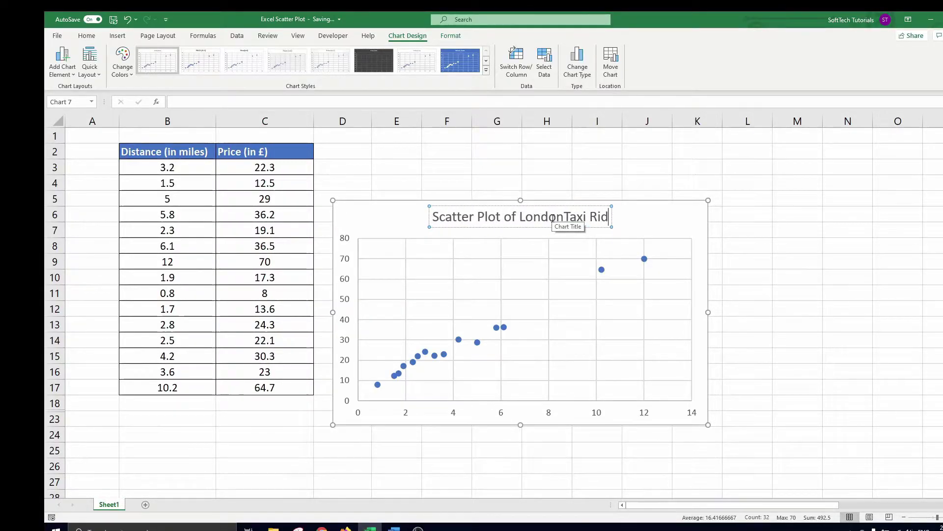
left_click(558, 218)
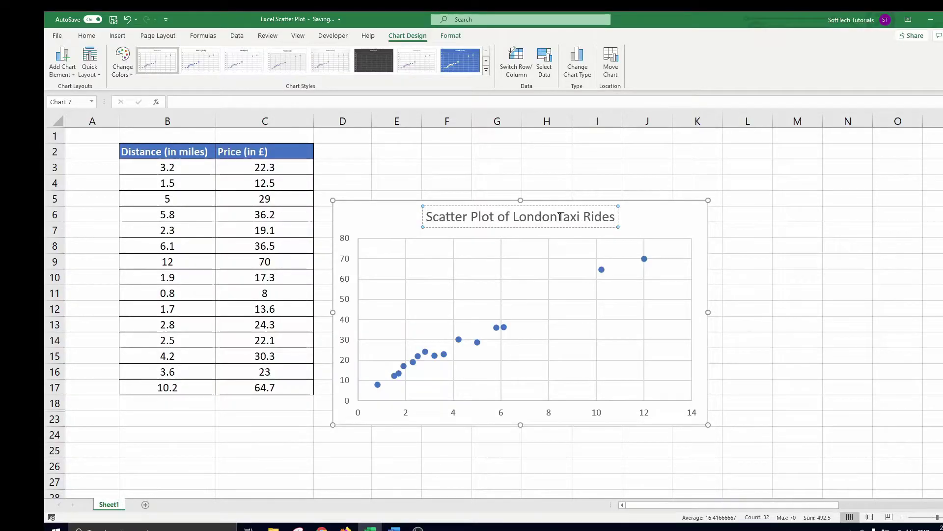
Step: Add a primary horizontal axis title reading 'Distance'
left_click(606, 205)
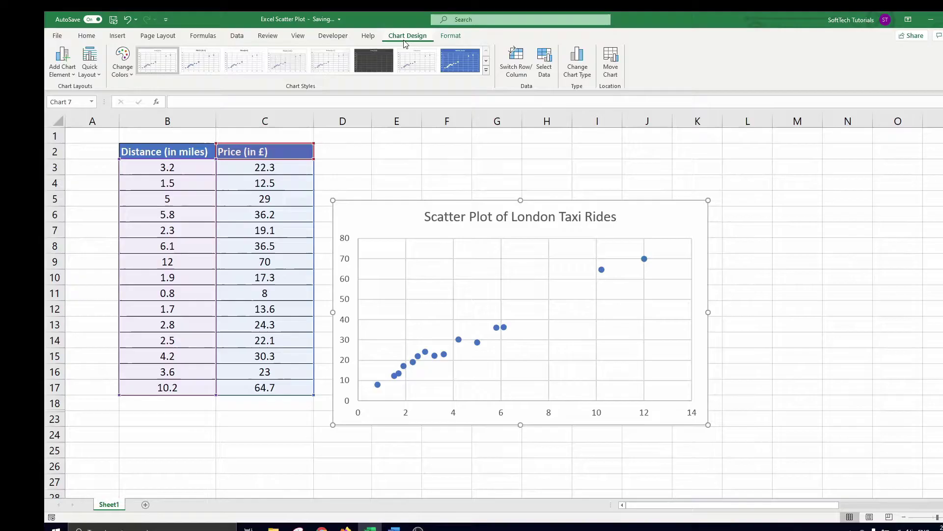
left_click(71, 74)
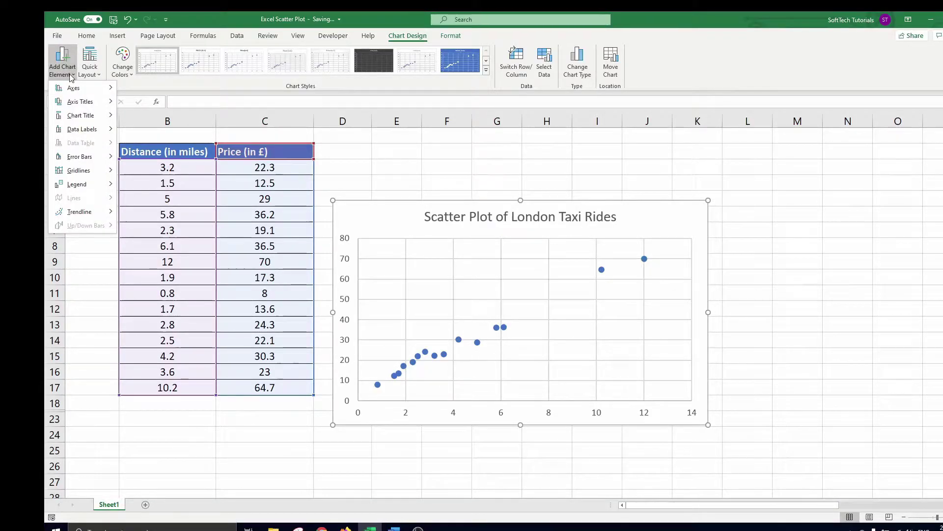
mouse_move(96, 109)
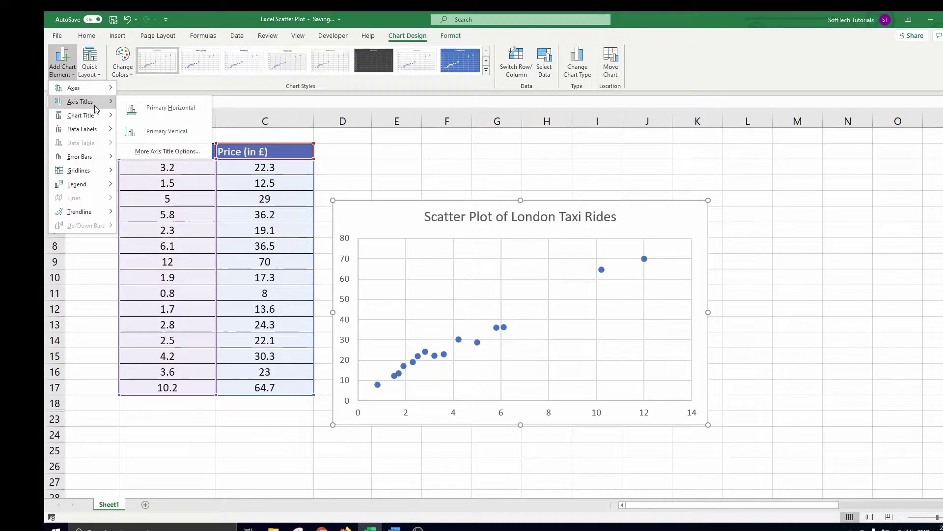
left_click(157, 110)
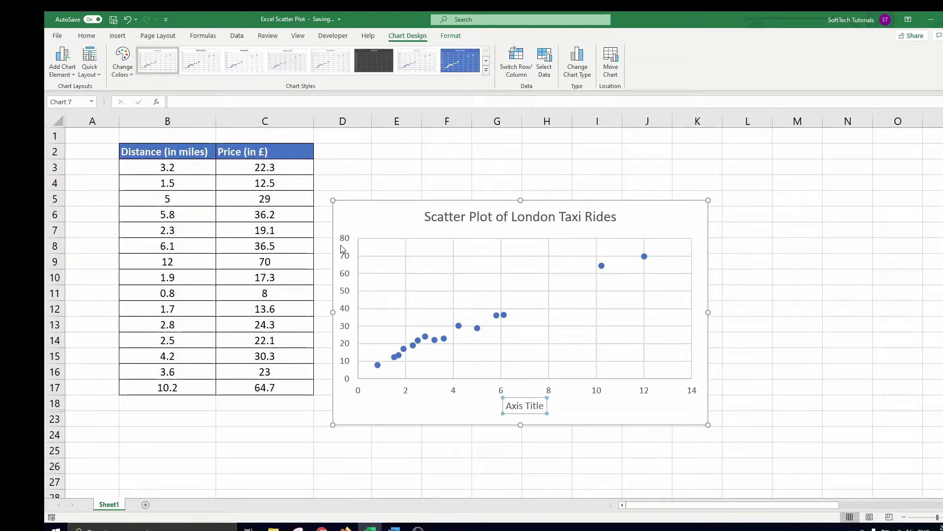
left_click_drag(510, 407, 545, 406)
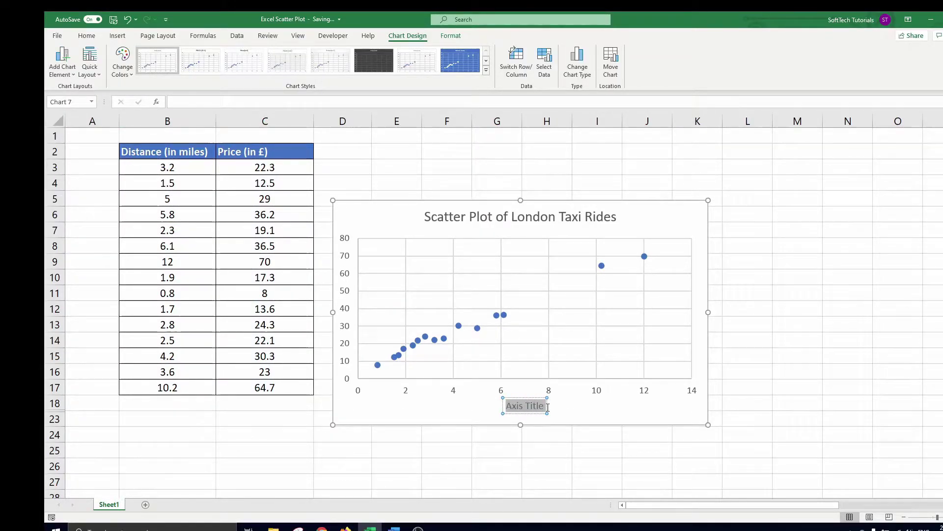
type("Distance")
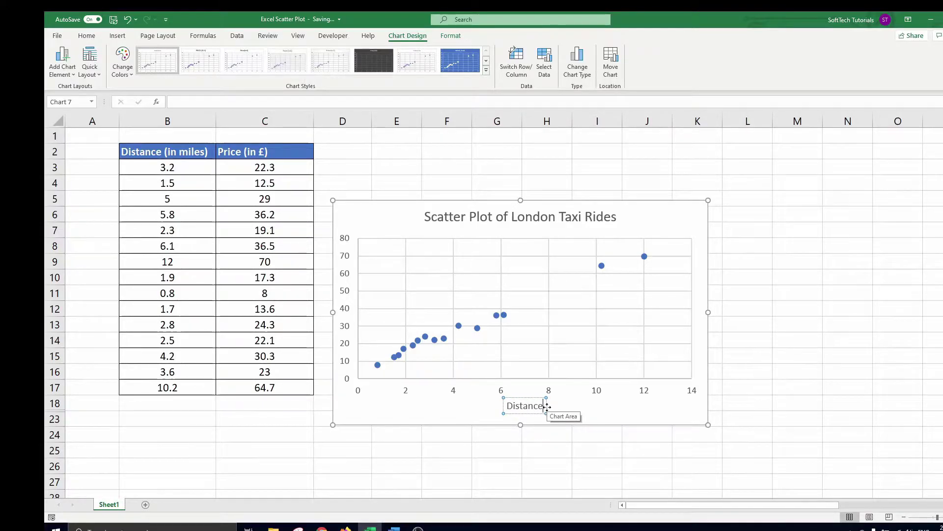
Step: Add a primary vertical axis title reading 'Price'
left_click(70, 74)
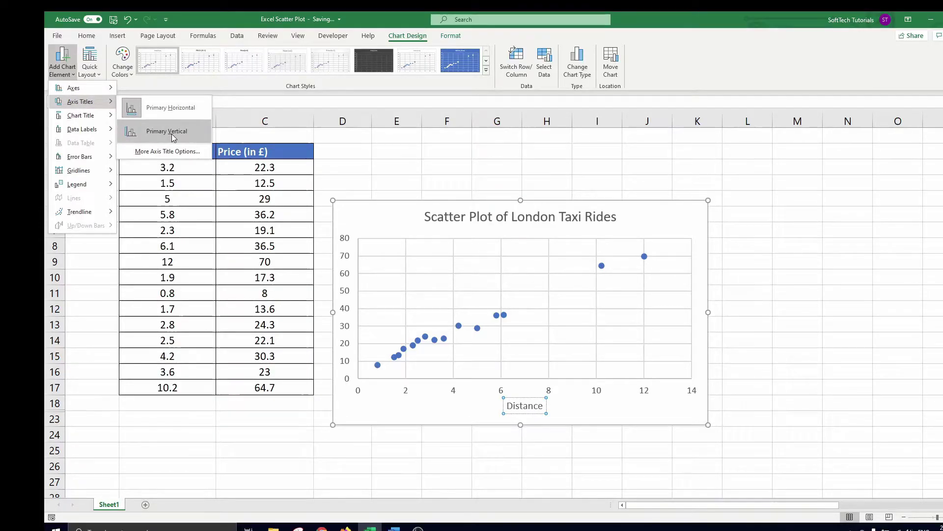
left_click(158, 130)
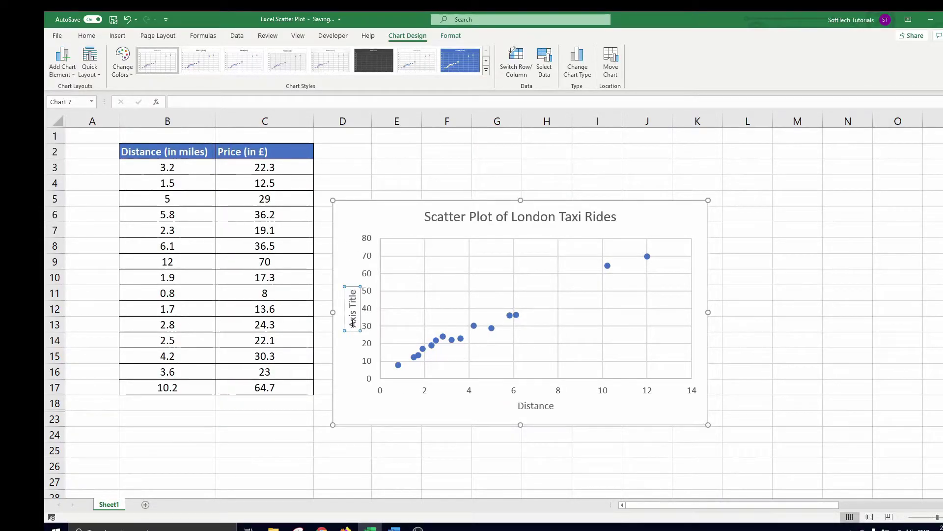
left_click_drag(353, 326, 353, 291)
type("Price")
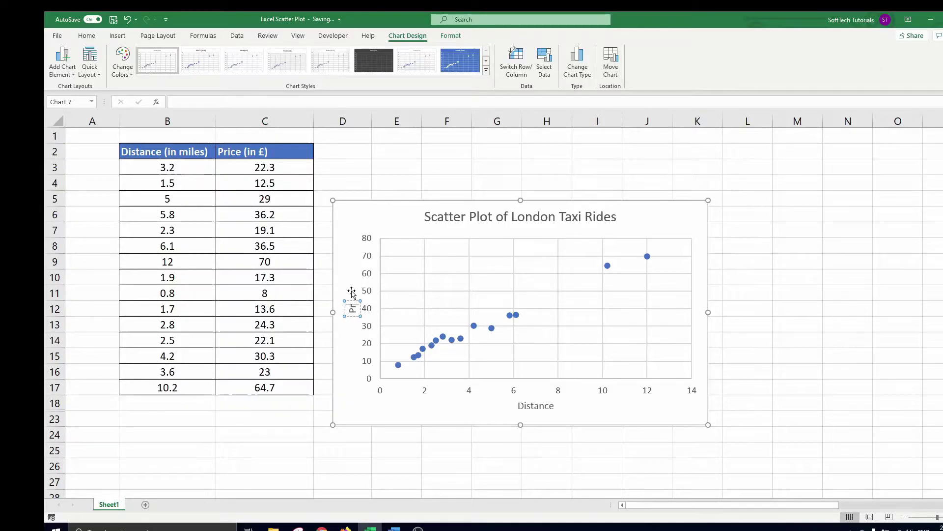
Step: Drag the scatter chart up and to the right, beside the data table
left_click(570, 466)
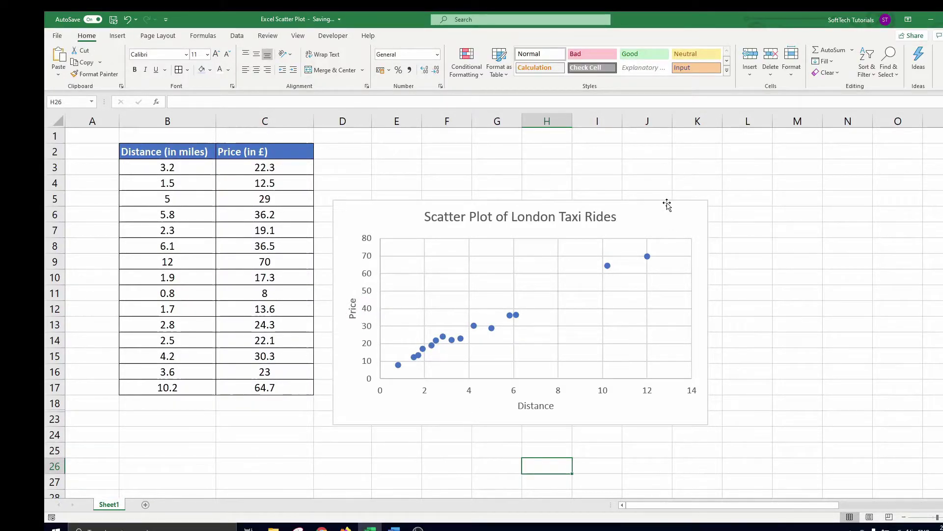
left_click_drag(665, 202, 766, 154)
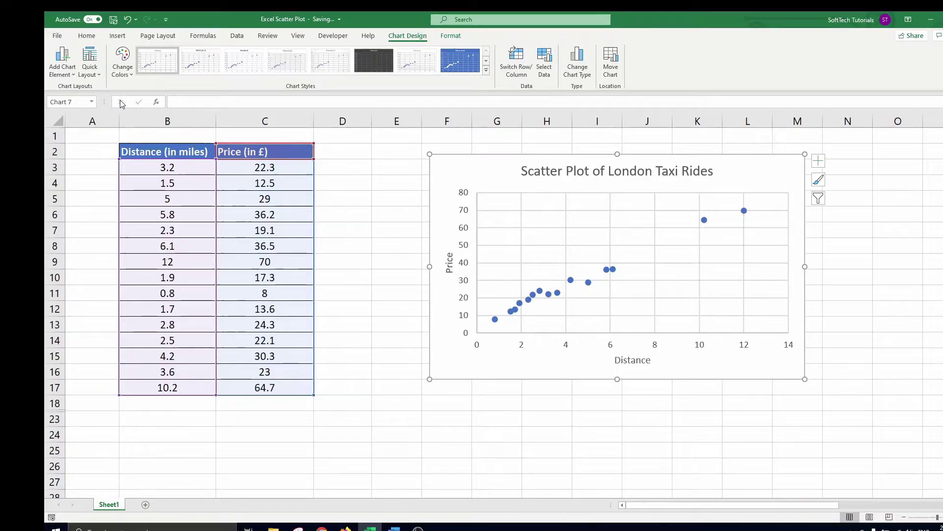
Step: Add a linear trendline through the chart's data points, then deselect the chart
left_click(71, 71)
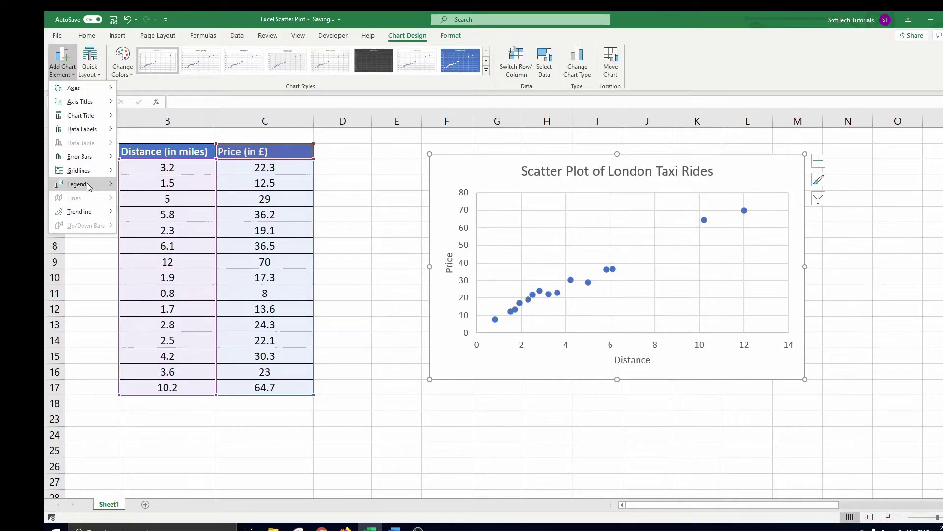
mouse_move(87, 213)
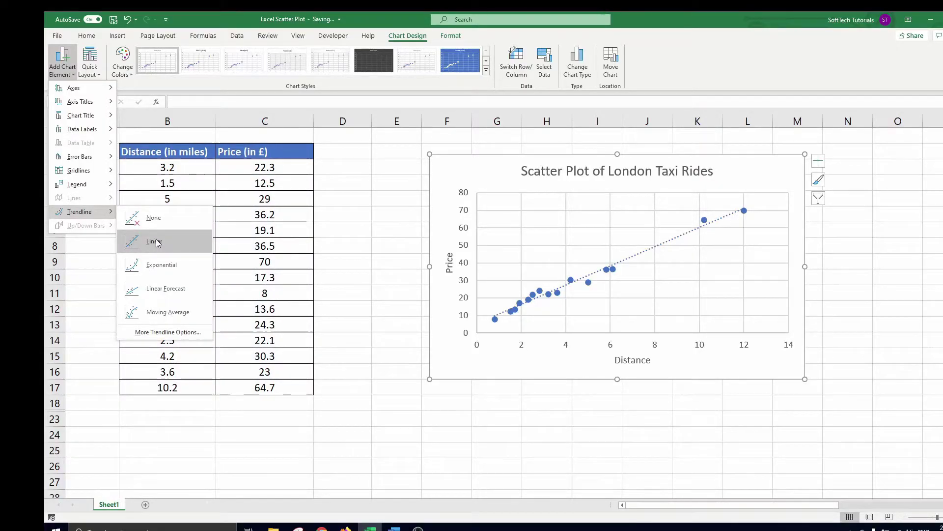
left_click(155, 242)
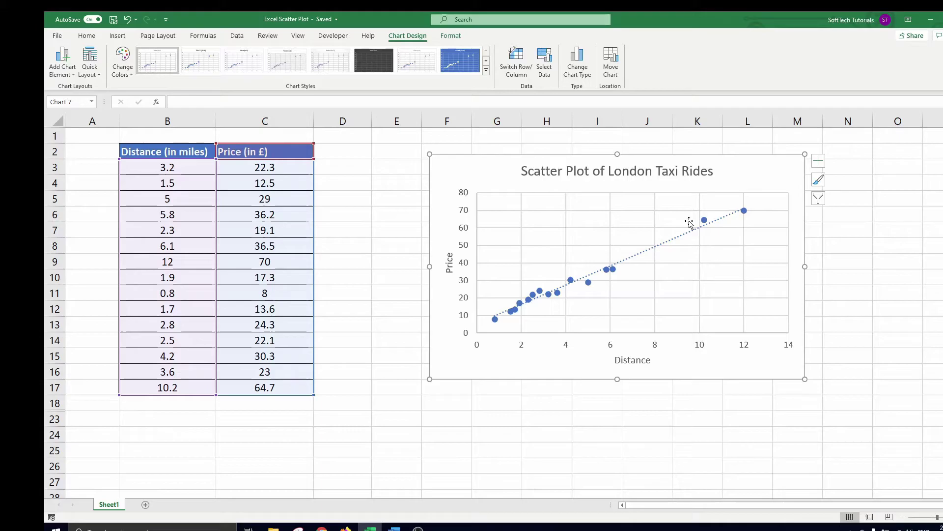
key("Escape")
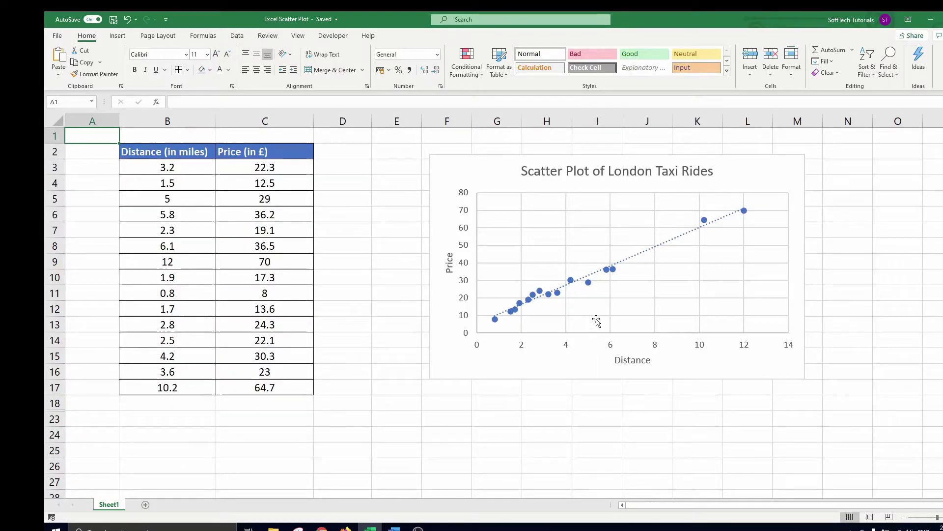
Step: Set the trendline's Forecast Forward to 8 and display its equation on the chart
double_click(630, 263)
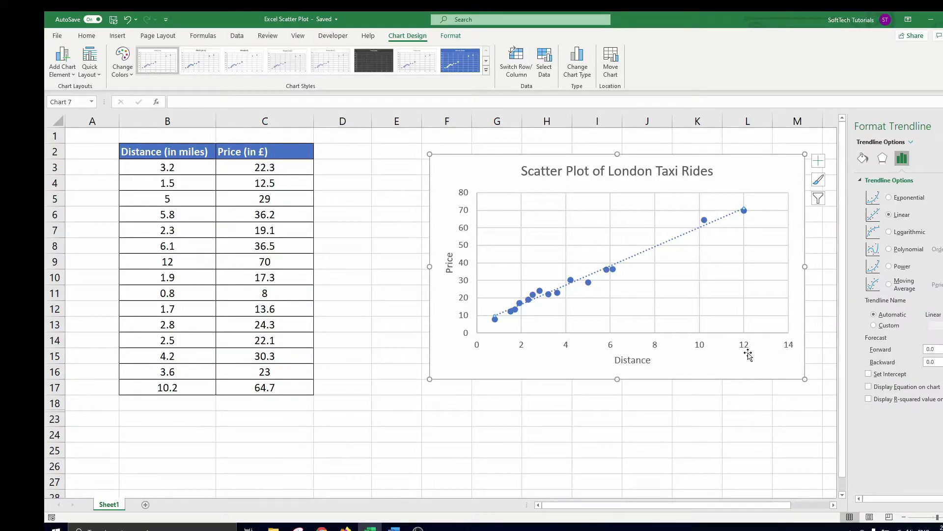
double_click(940, 349)
type("8")
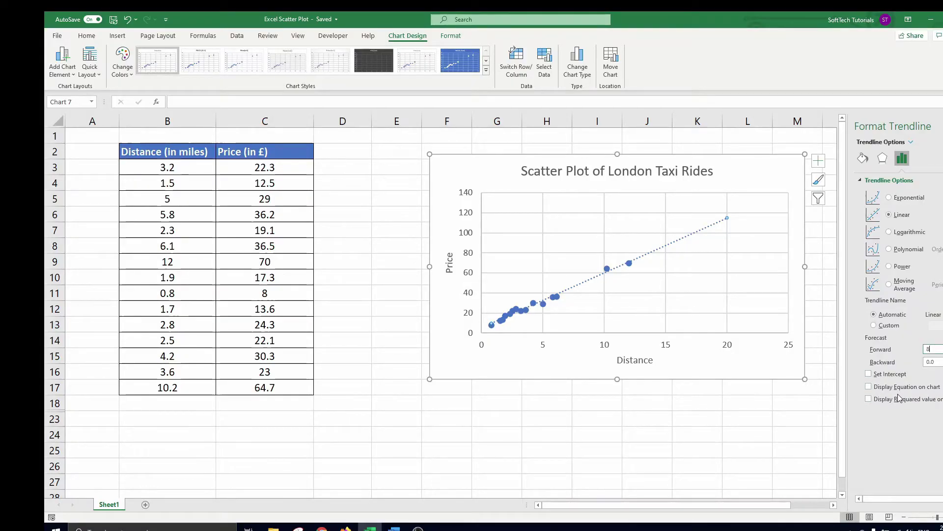
left_click(869, 387)
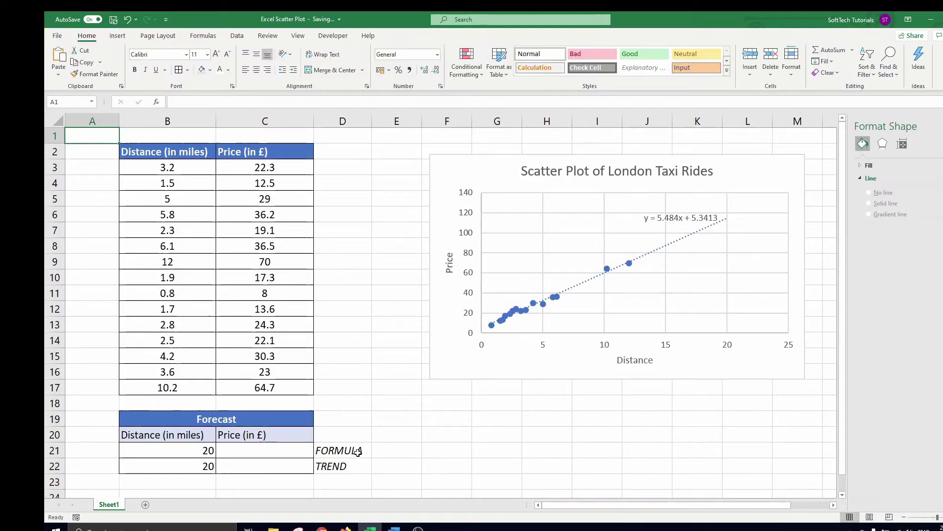
Step: Enter =5.484*B21+5.3413 in C21 to forecast the 20-mile price
left_click(298, 450)
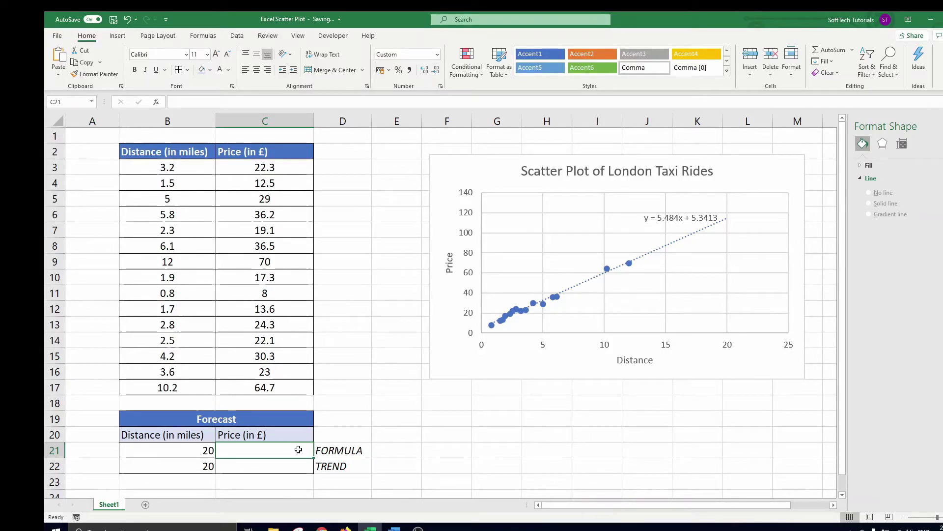
type("=")
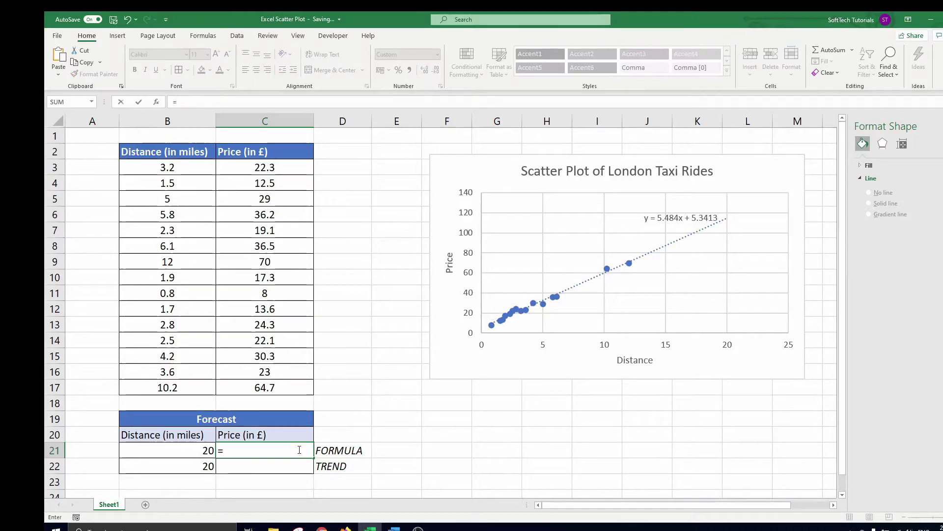
type("5.484")
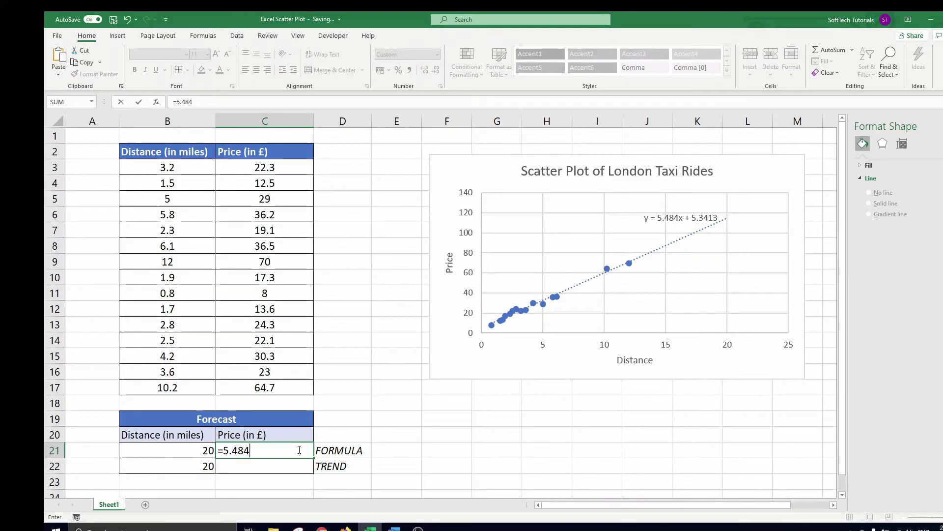
type("*")
left_click(198, 450)
type("+5")
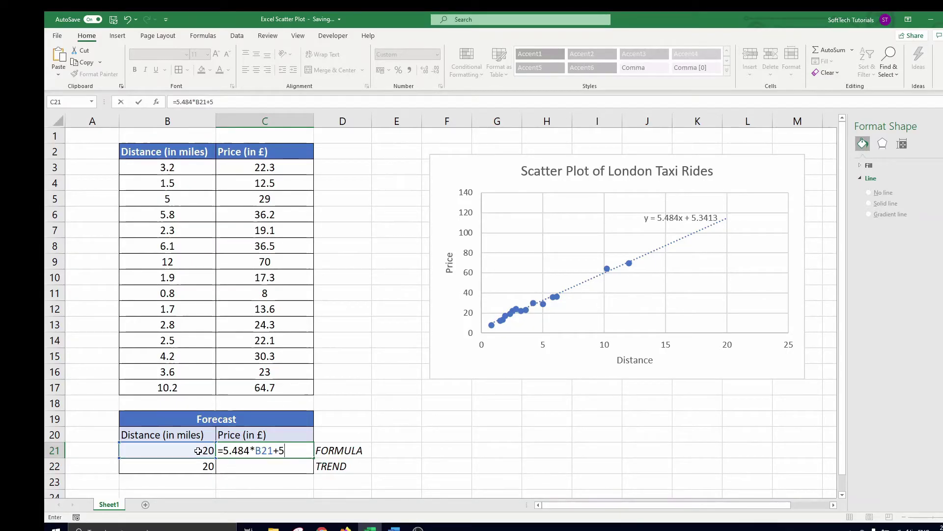
type(".3413")
key("Return")
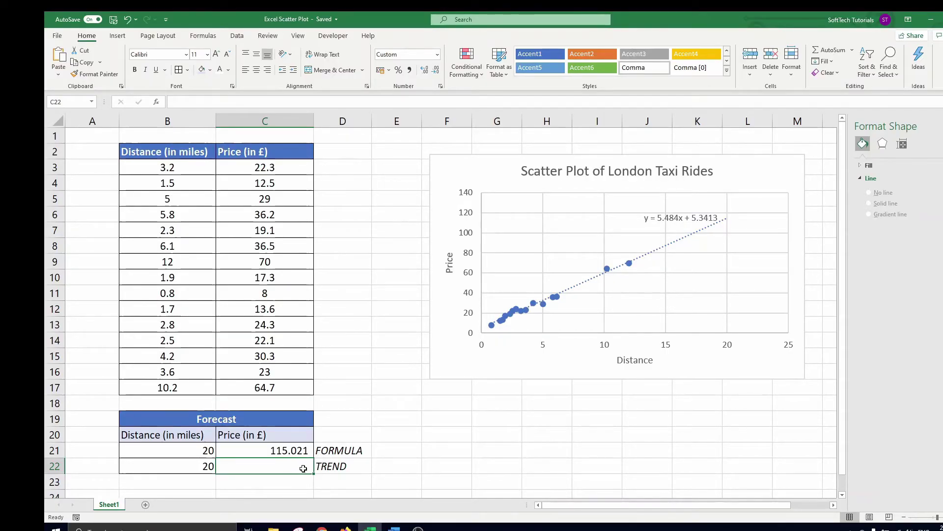
Step: Enter =TREND(C3:C17;B3:B17;B22) in C22 to predict the 20-mile price
type("=")
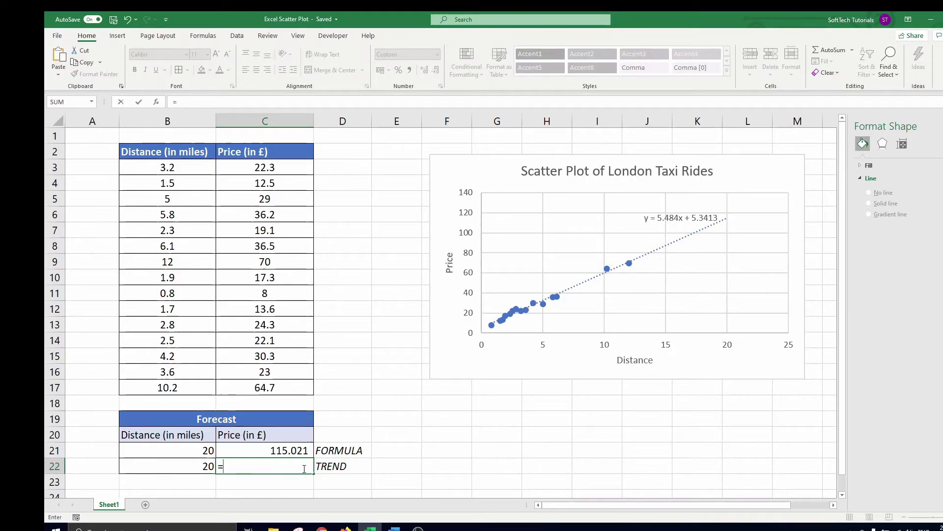
type("TREND(")
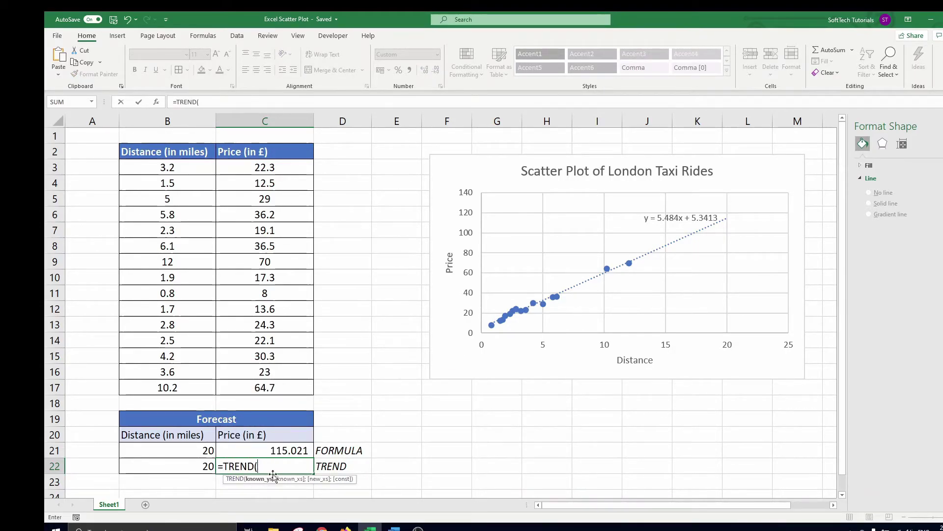
left_click(273, 169)
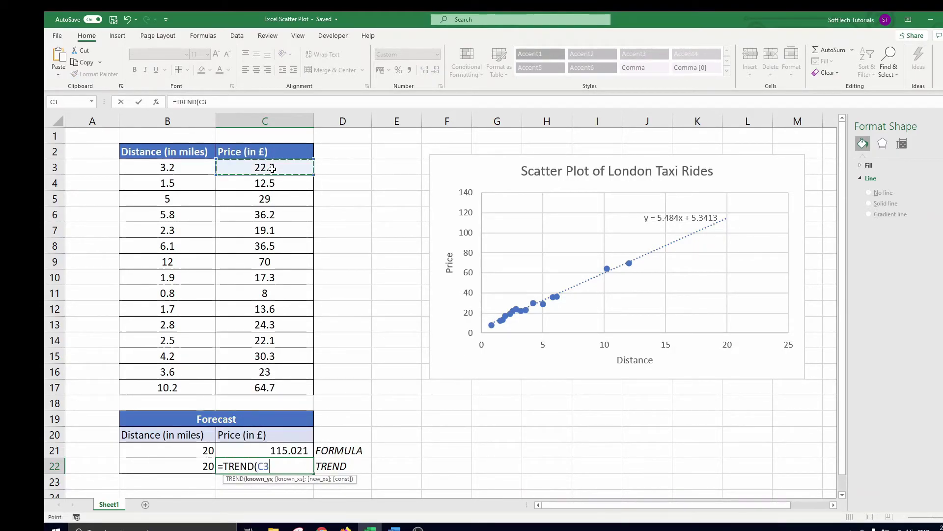
key("ctrl+shift+Down")
type(";")
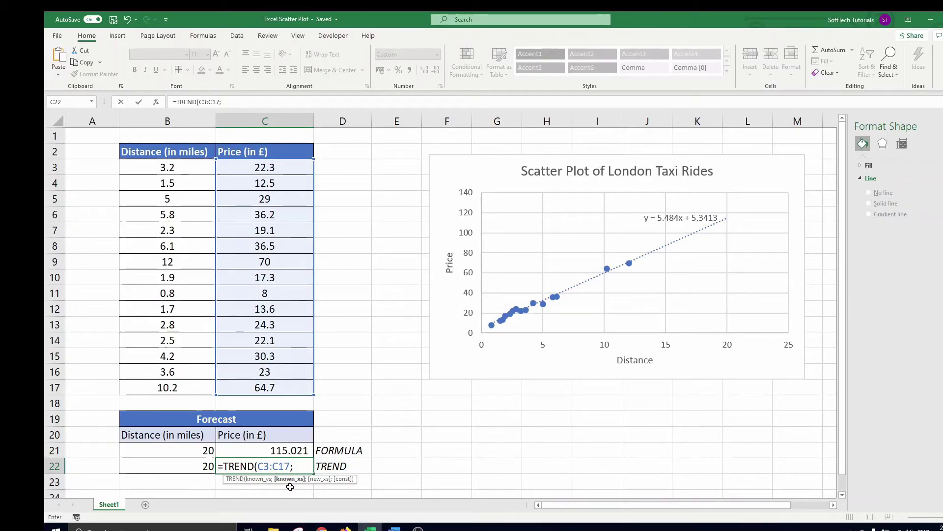
left_click(167, 169)
key("ctrl+shift+Down")
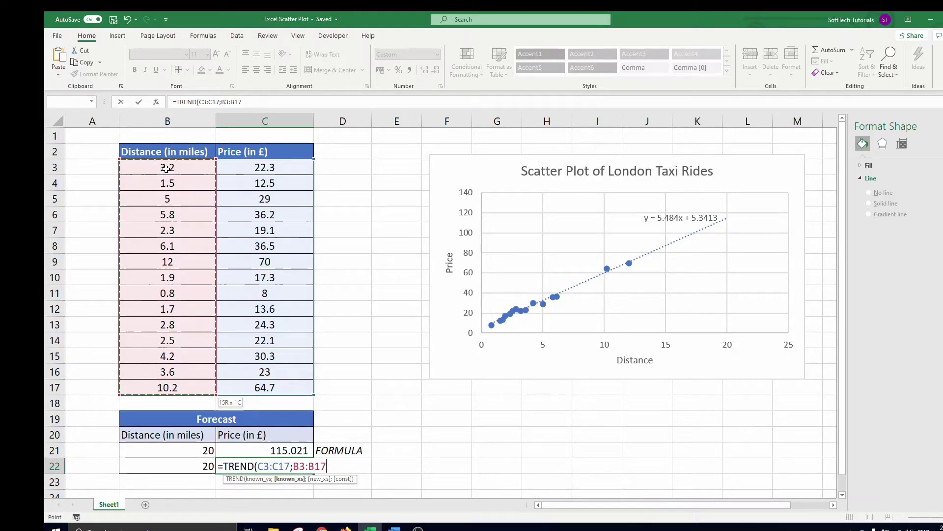
type(";")
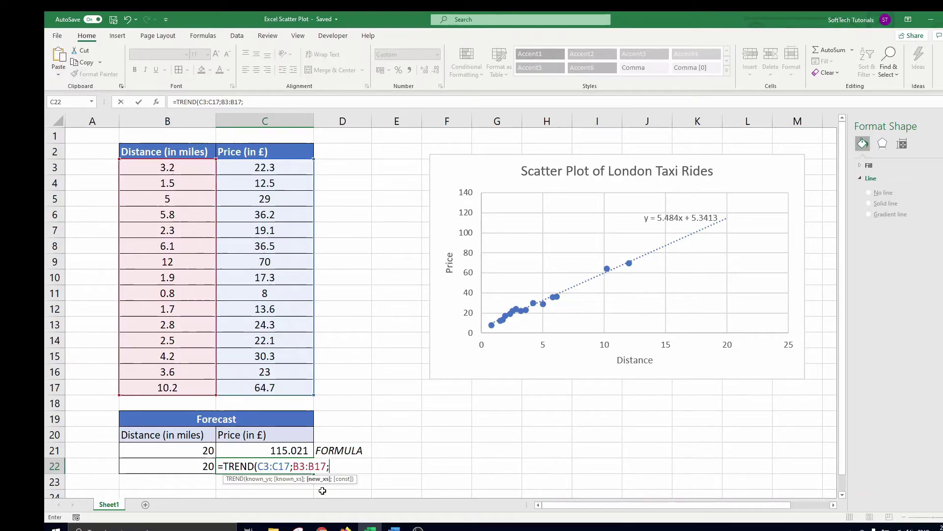
left_click(200, 466)
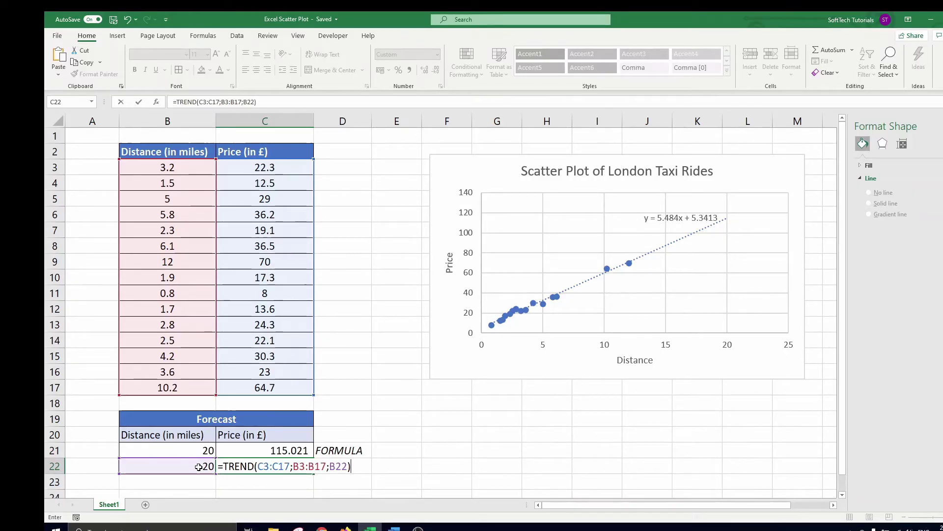
key("Return")
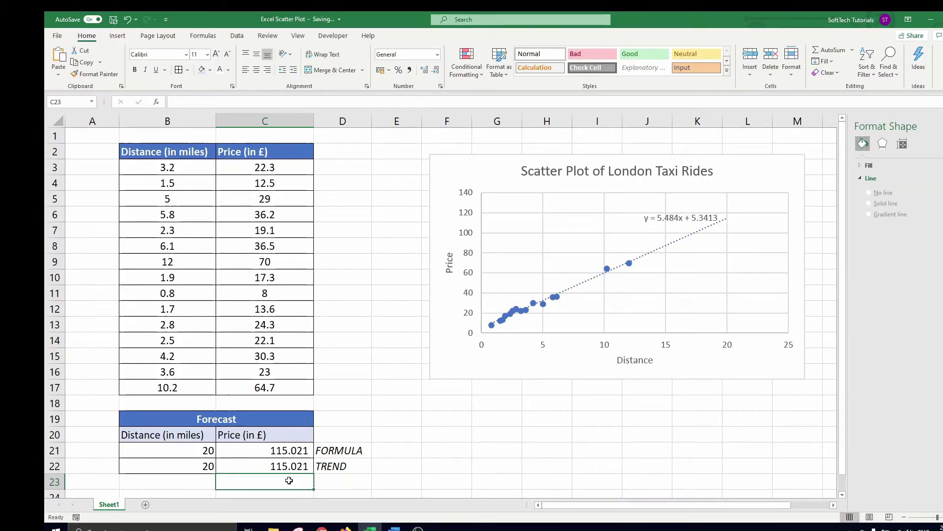
Step: Turn on Display R-squared value so the chart shows R² = 0.9834
double_click(576, 293)
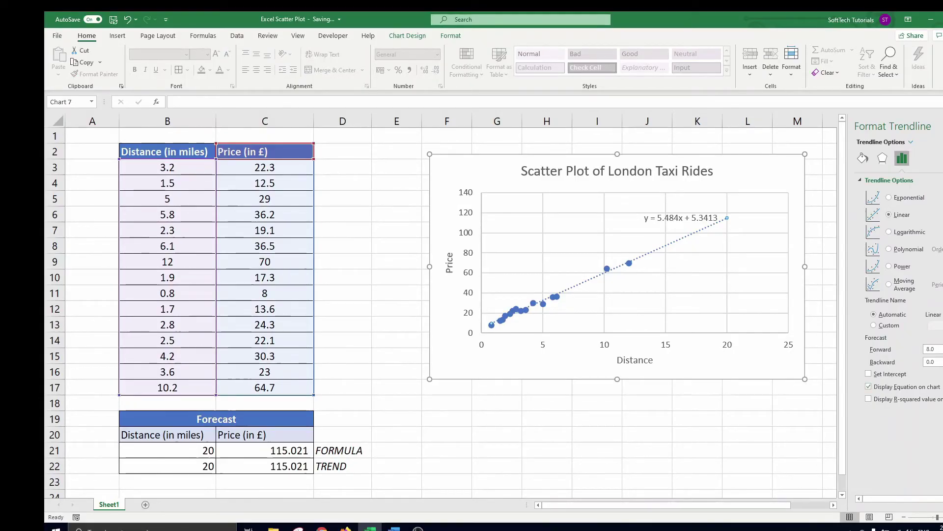
left_click(868, 399)
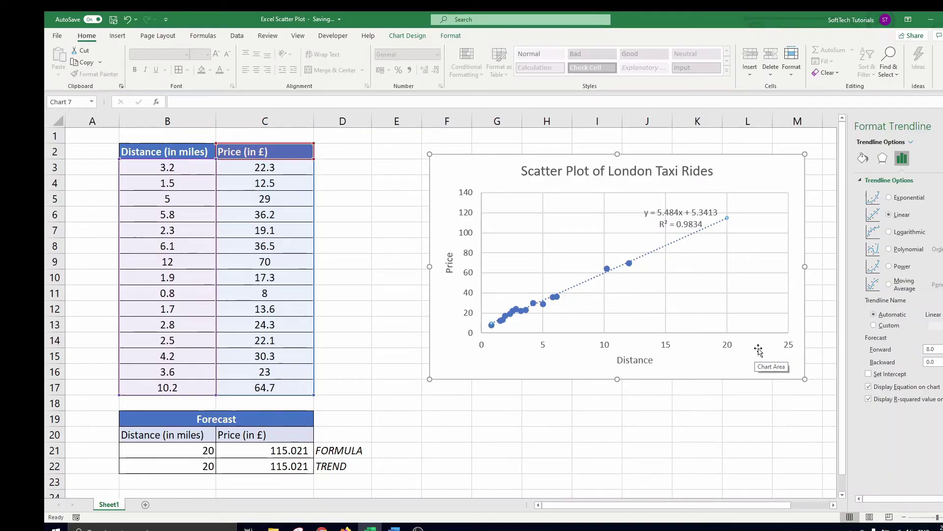
left_click(889, 198)
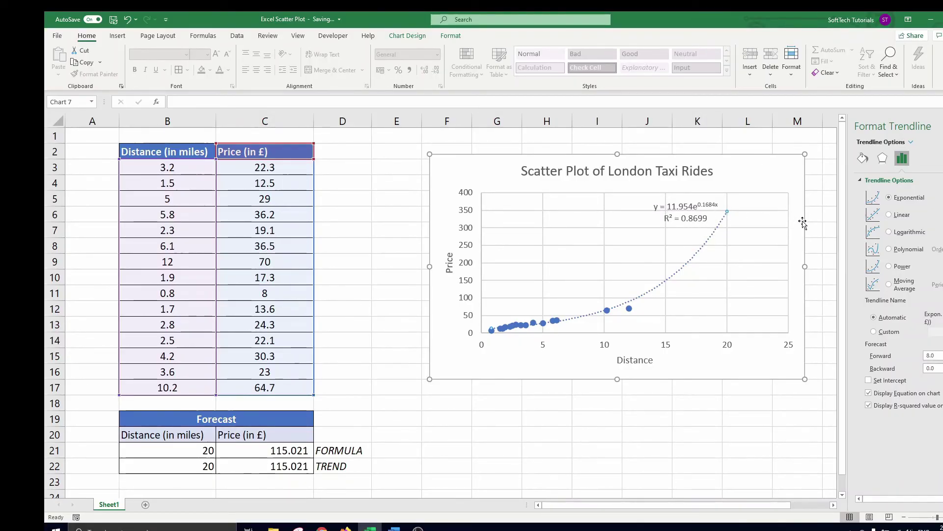
left_click(888, 232)
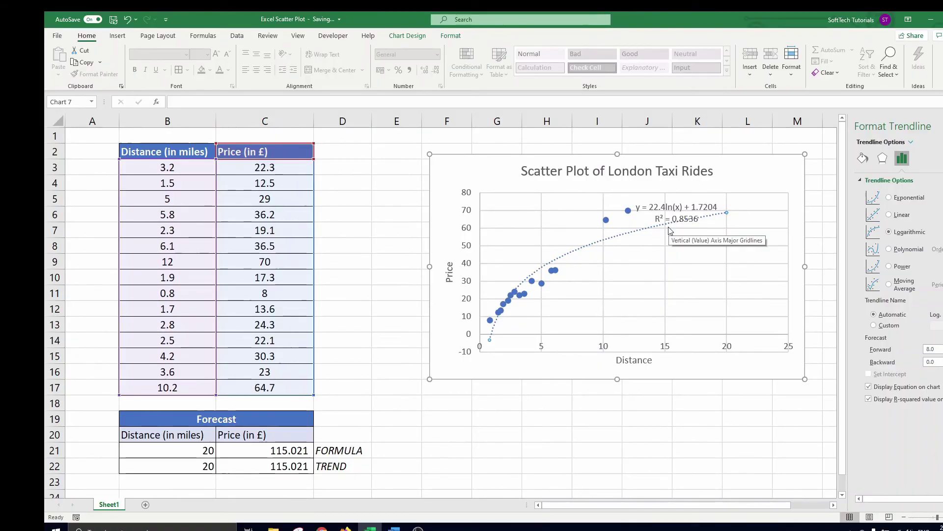
left_click(889, 214)
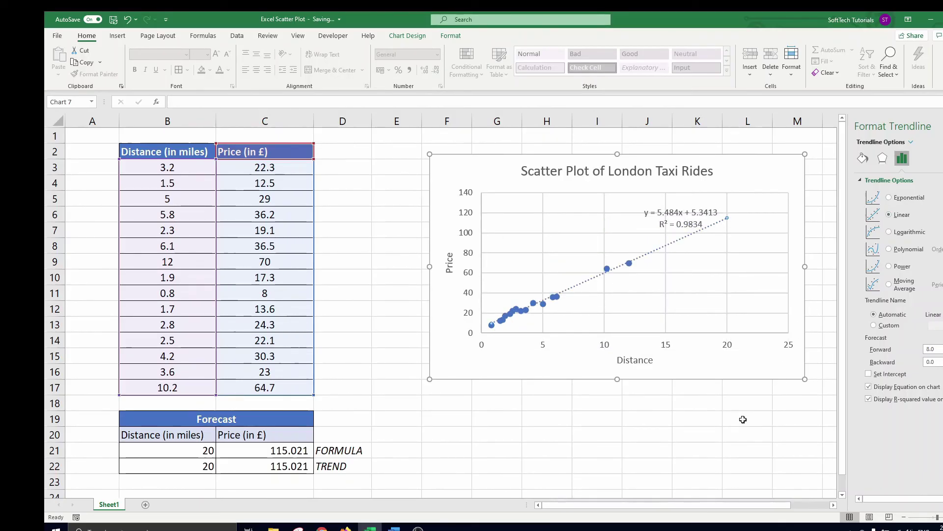